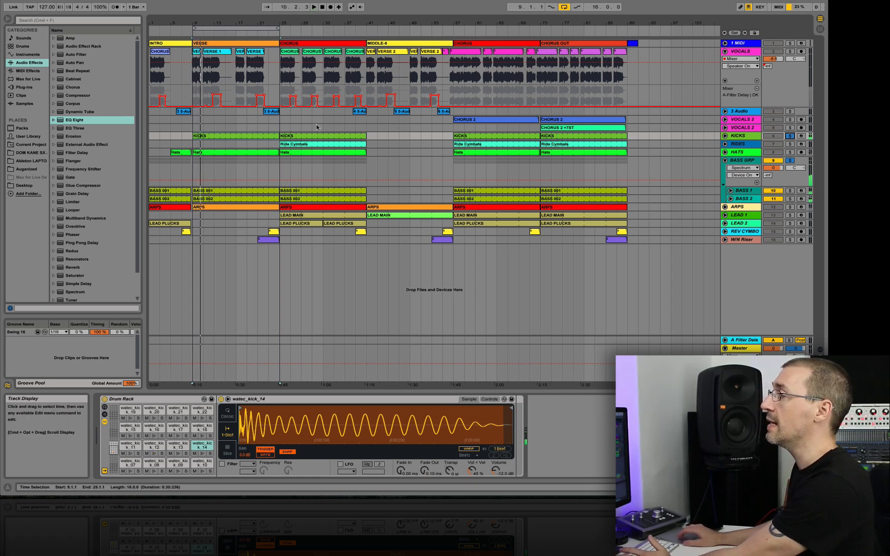
- Open the verse's KICKS clip in the note editor and audition alternative kick samples, including watec_kick_11, watec_kick_08 and watec_kick_09
drag(196, 24, 218, 72)
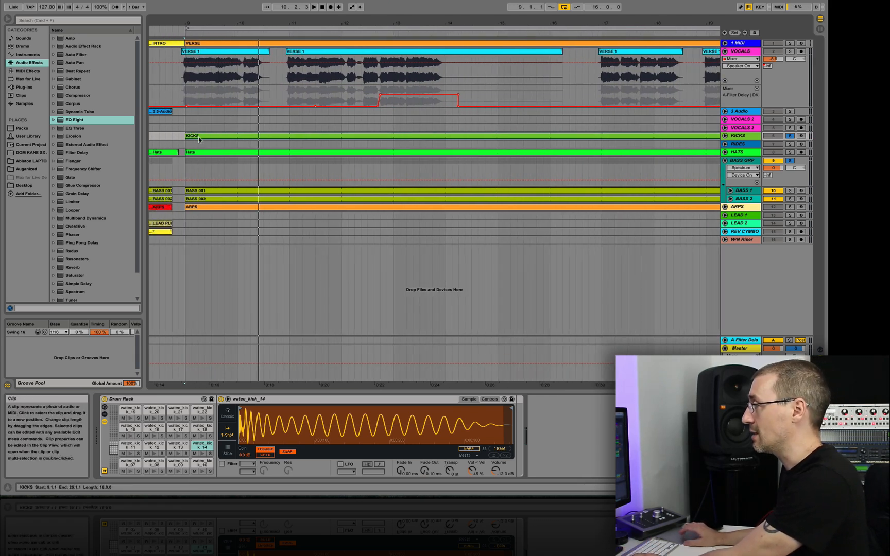
key(space)
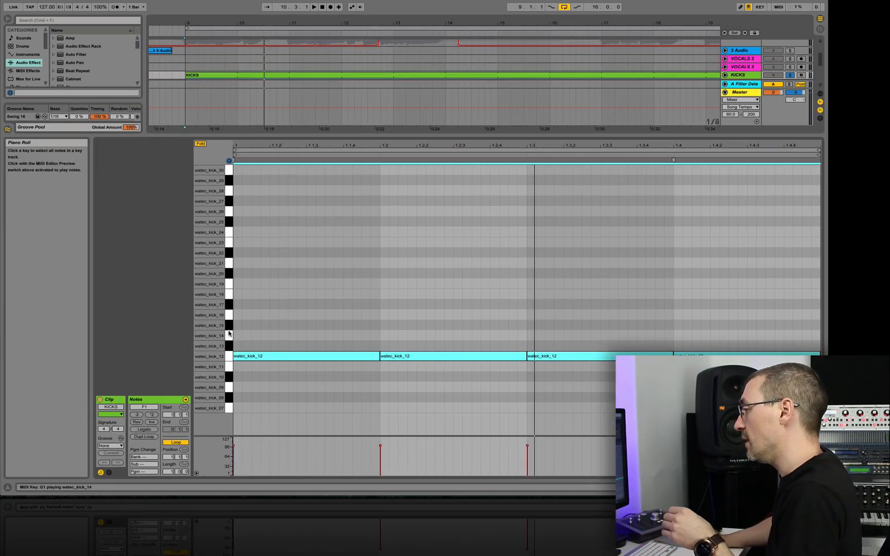
click(229, 365)
click(228, 366)
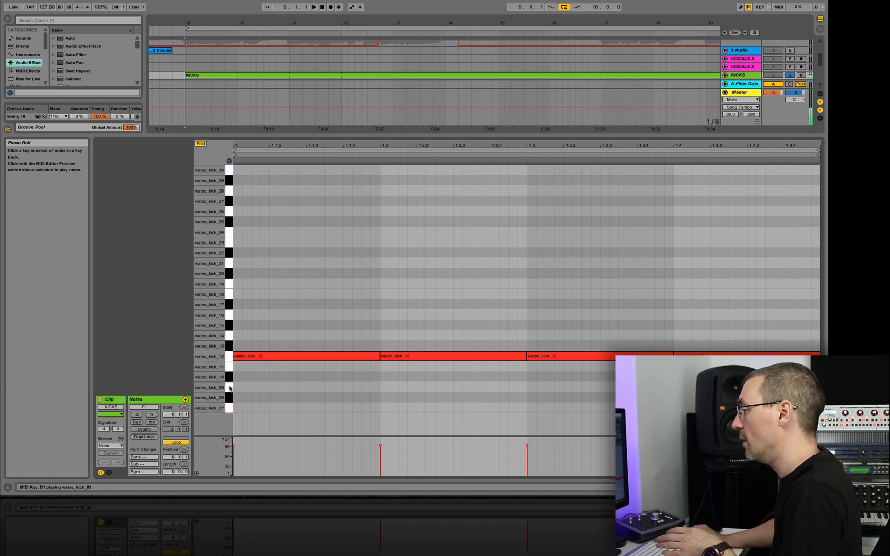
click(230, 387)
click(230, 396)
click(230, 326)
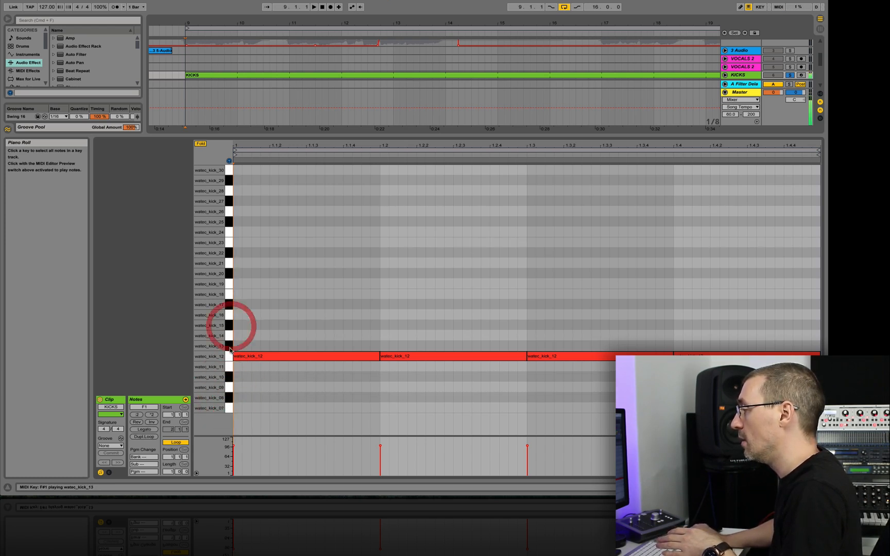
click(230, 388)
click(229, 387)
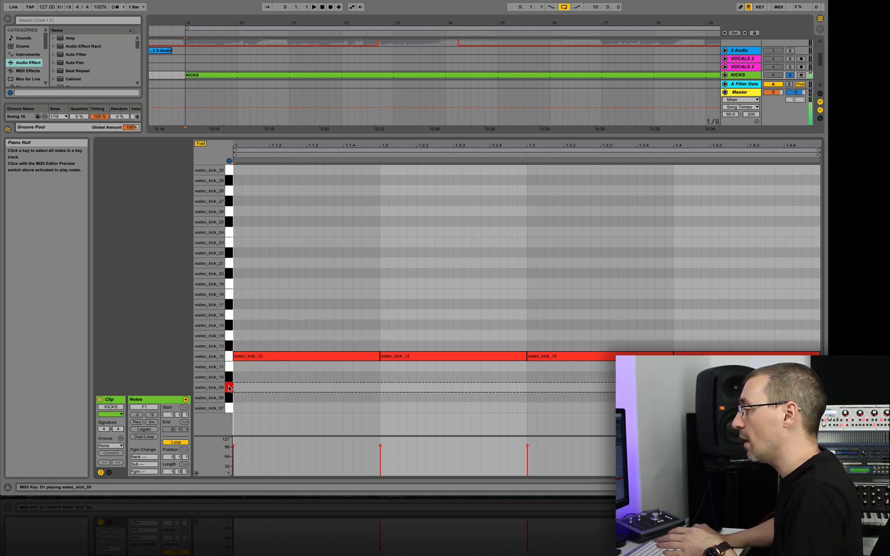
click(229, 387)
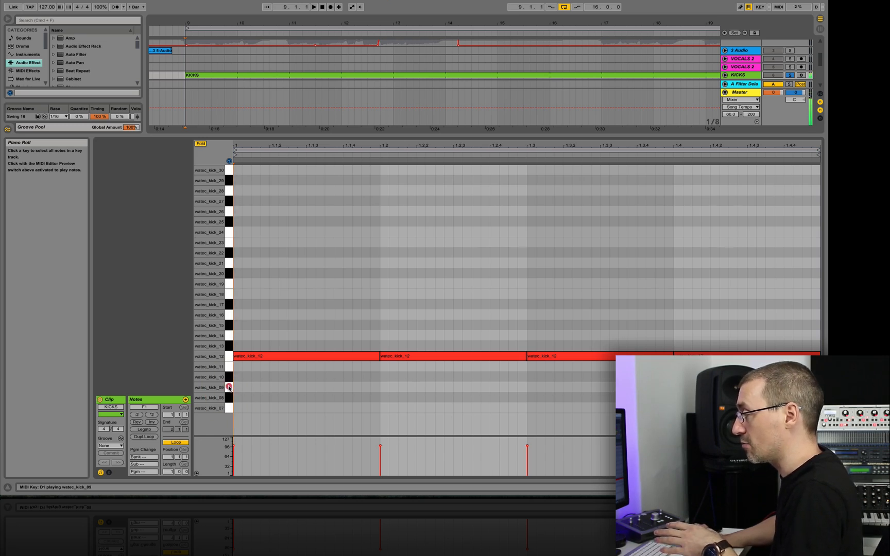
click(228, 387)
- Move all the kick notes down to watec_kick_09 and play the verse to hear them against the bass
drag(268, 380, 788, 298)
key(Down)
key(Down)
key(Down)
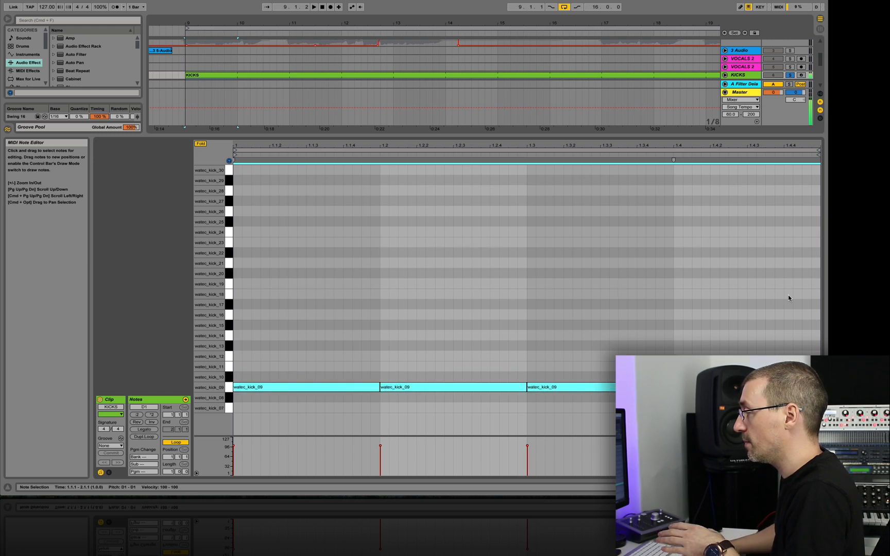
key(space)
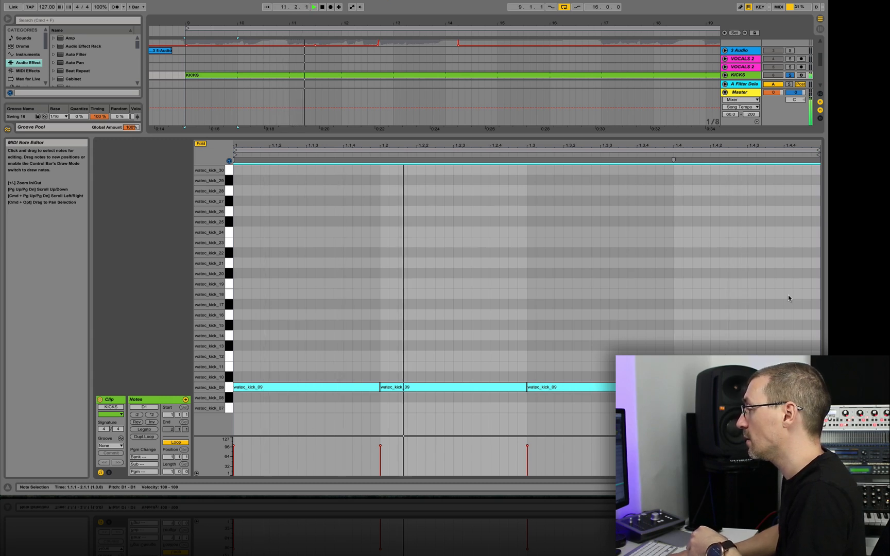
key(space)
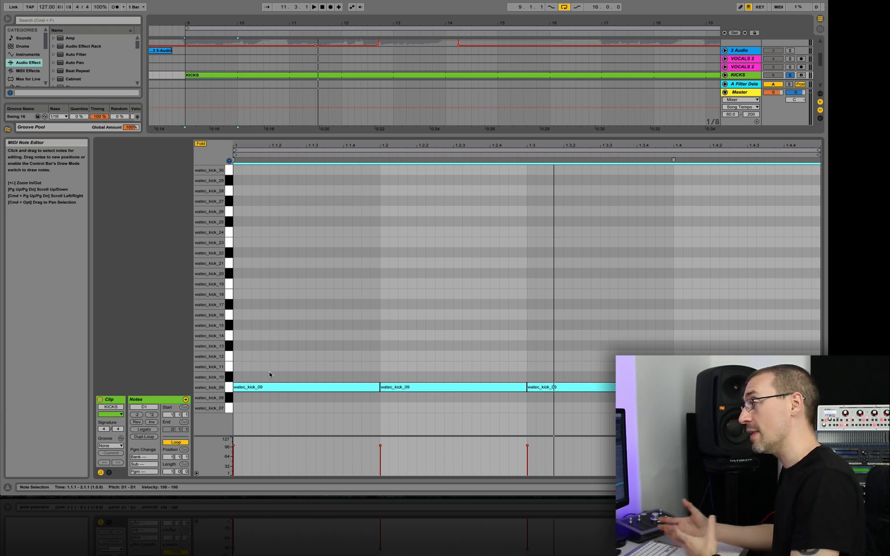
key(space)
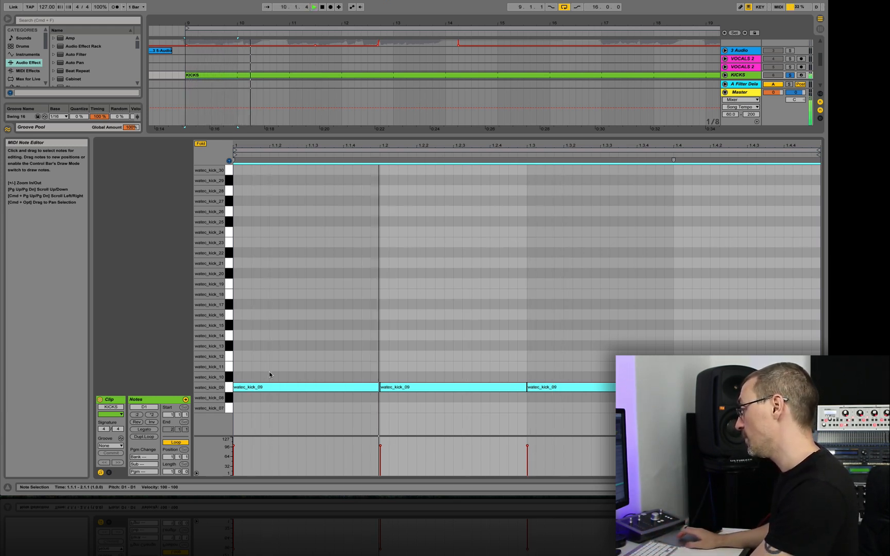
key(space)
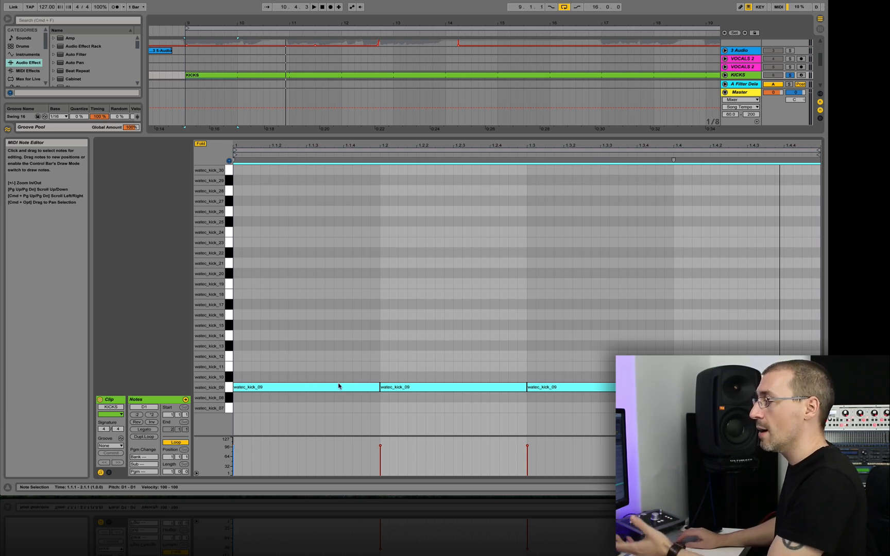
- Move all the kick notes up through the samples to watec_kick_19 and play them against the bass
click(266, 394)
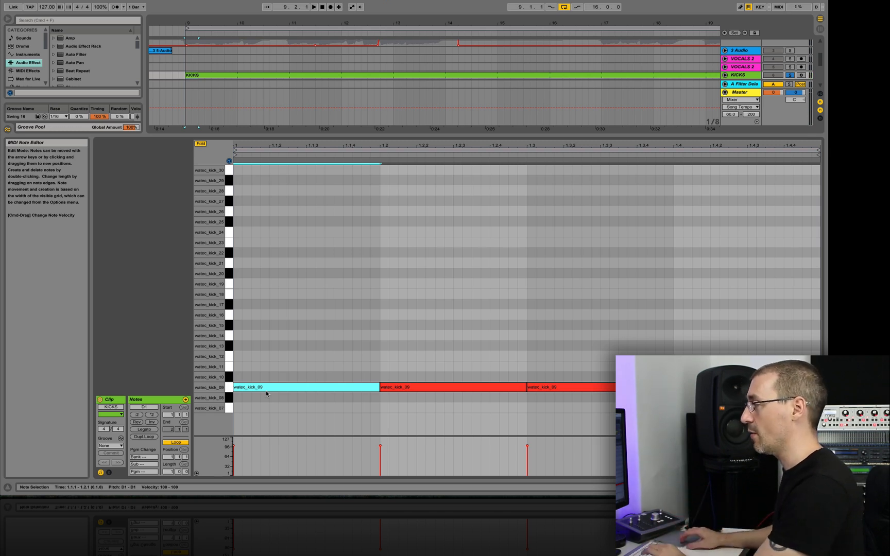
drag(270, 399, 720, 341)
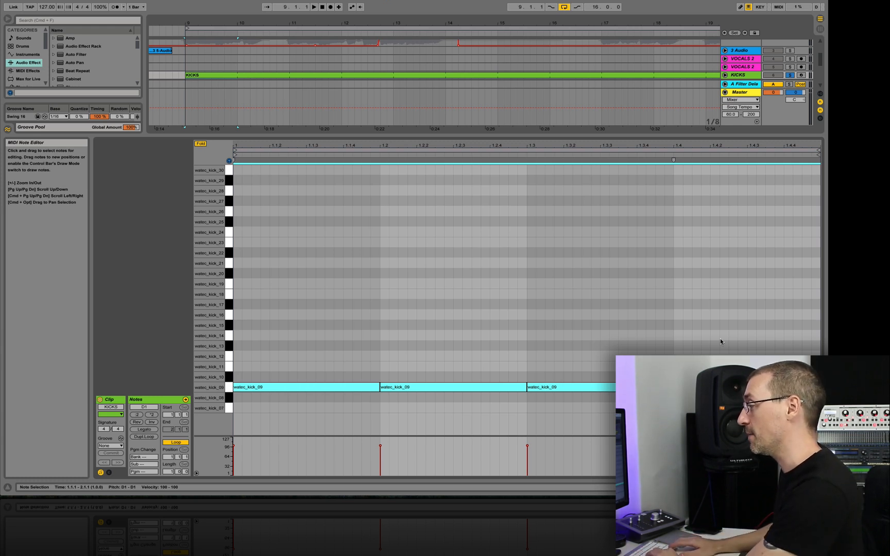
key(Up)
key(Up)
key(Up)
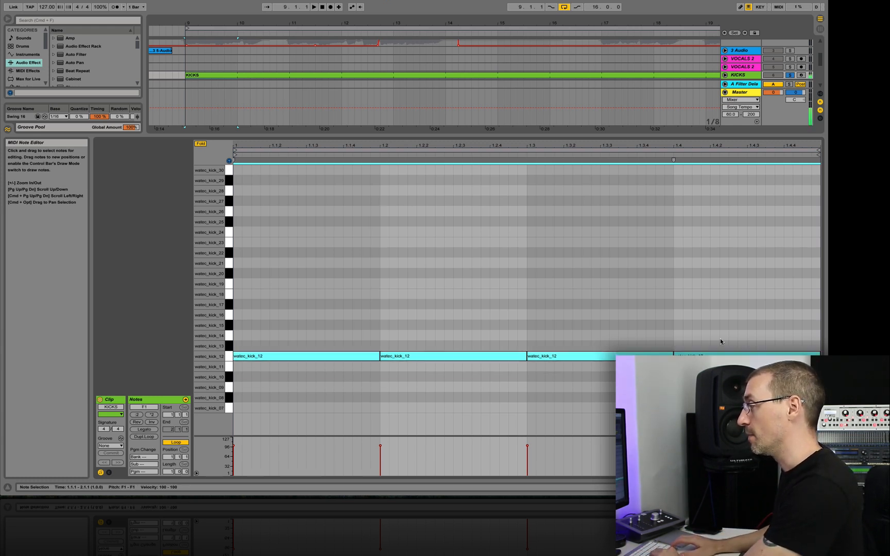
key(Up)
key(Up)
key(Up)
key(Up)
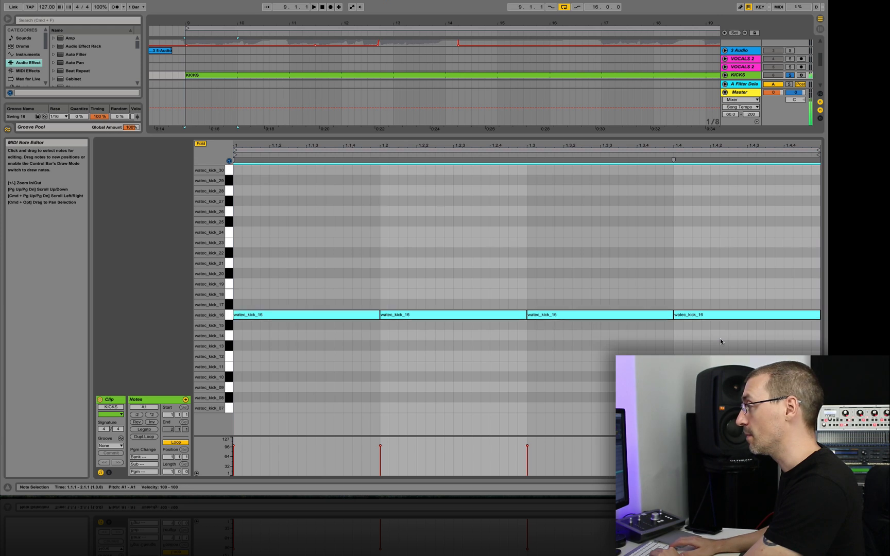
key(Up)
key(Up)
key(Down)
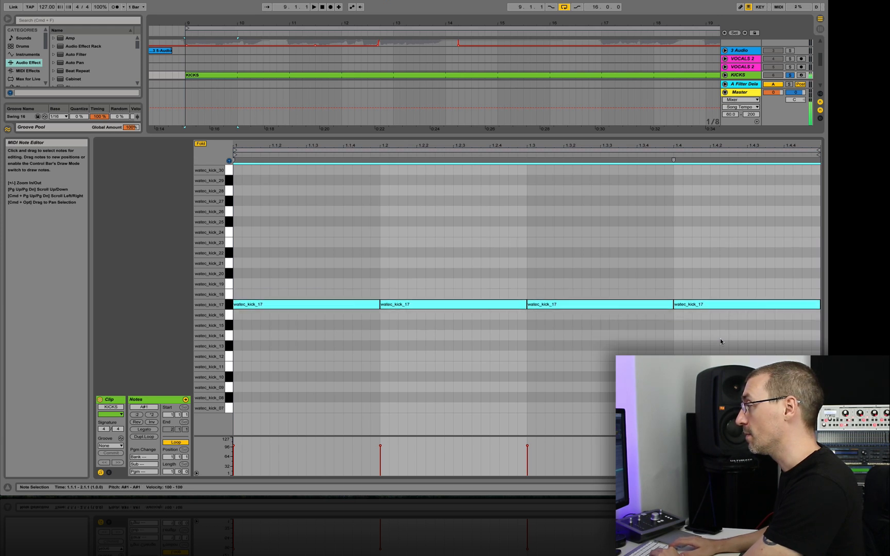
key(Up)
key(Up)
key(Up)
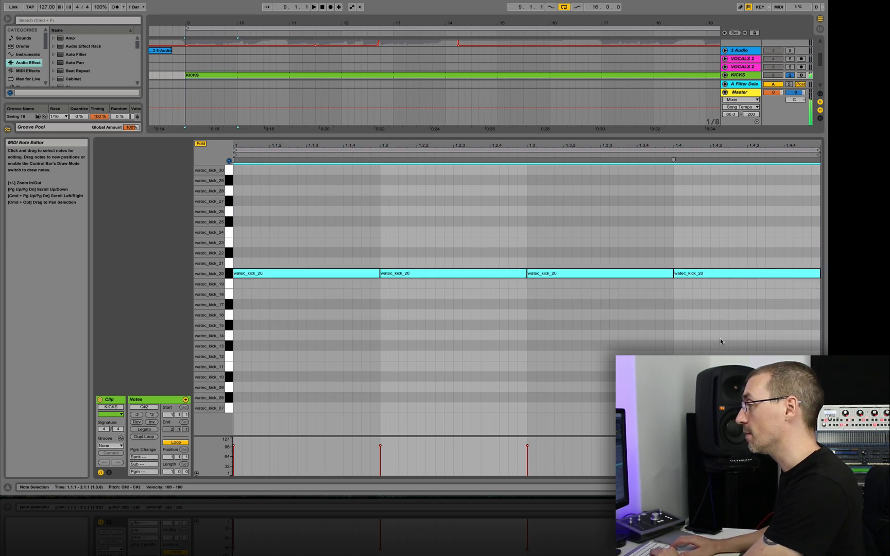
key(Down)
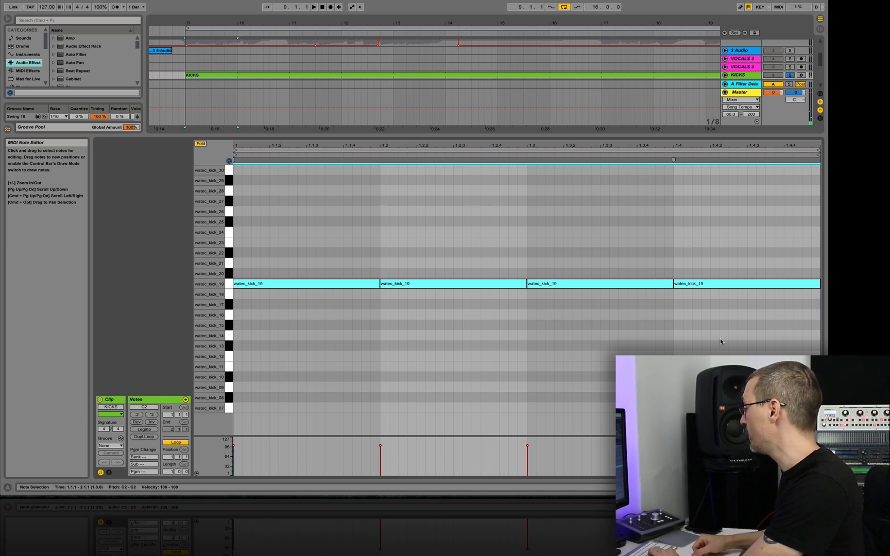
key(space)
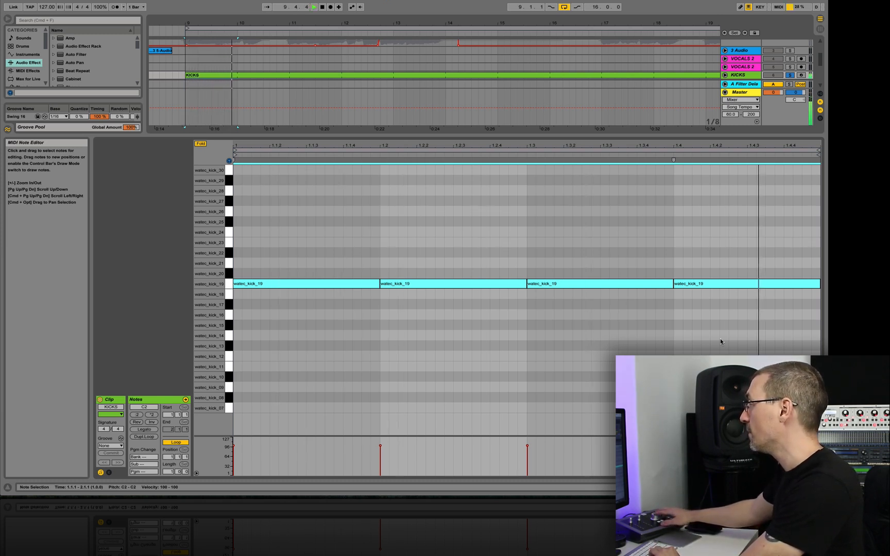
key(space)
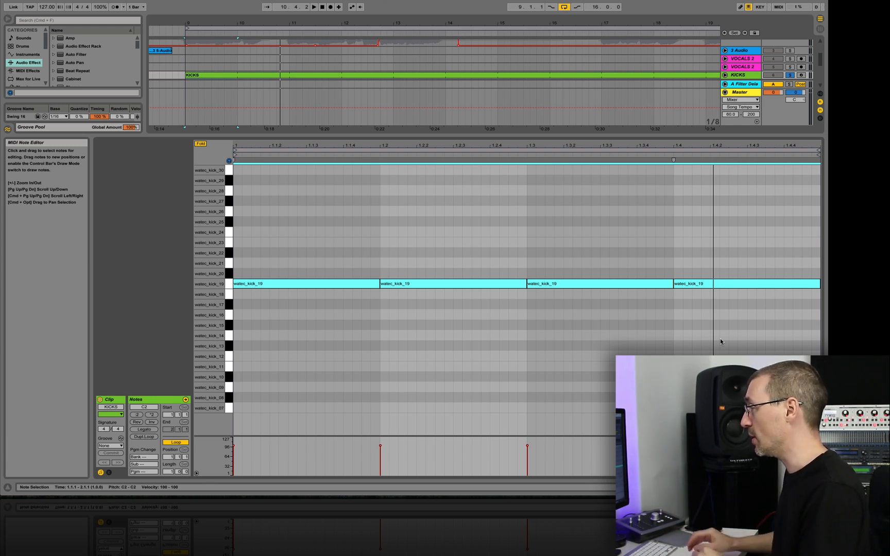
key(space)
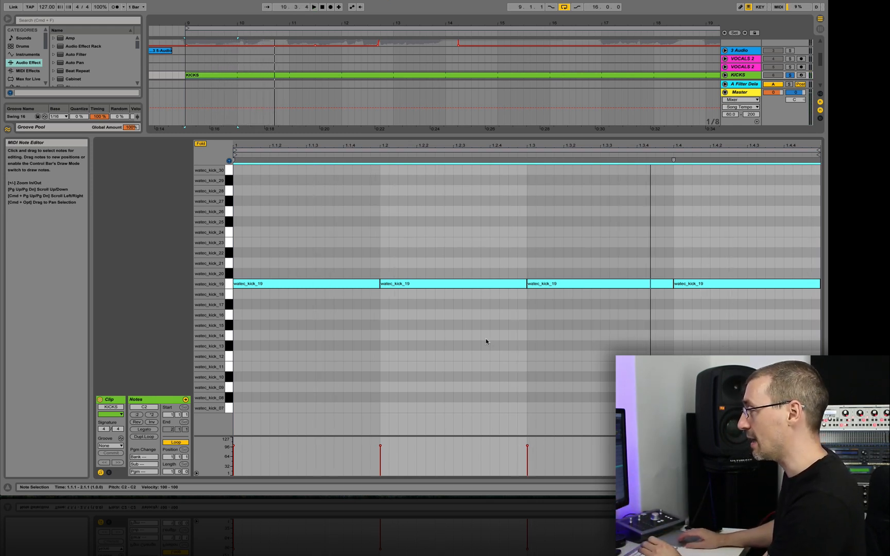
- Move all the kick notes down to watec_kick_12 and play the verse with the bass
key(Down)
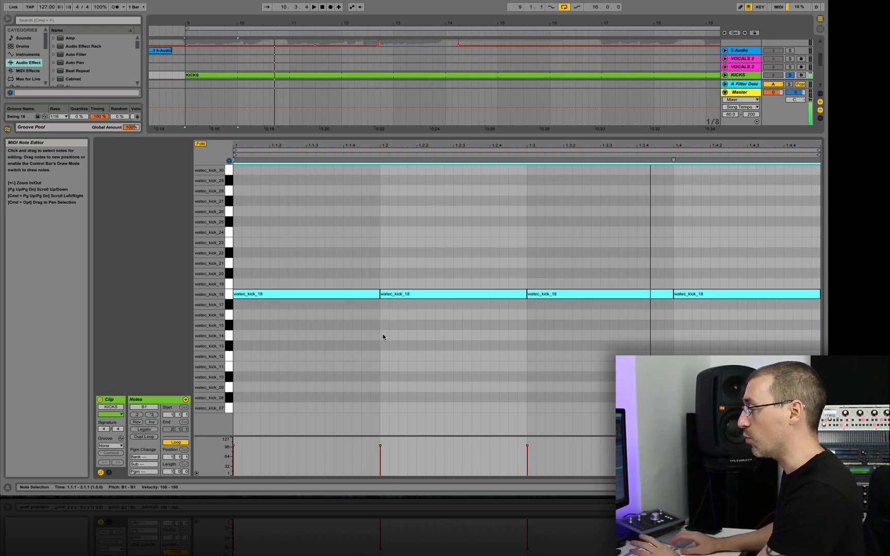
key(Down)
key(Down)
key(Down)
key(Down)
key(Down)
key(Down)
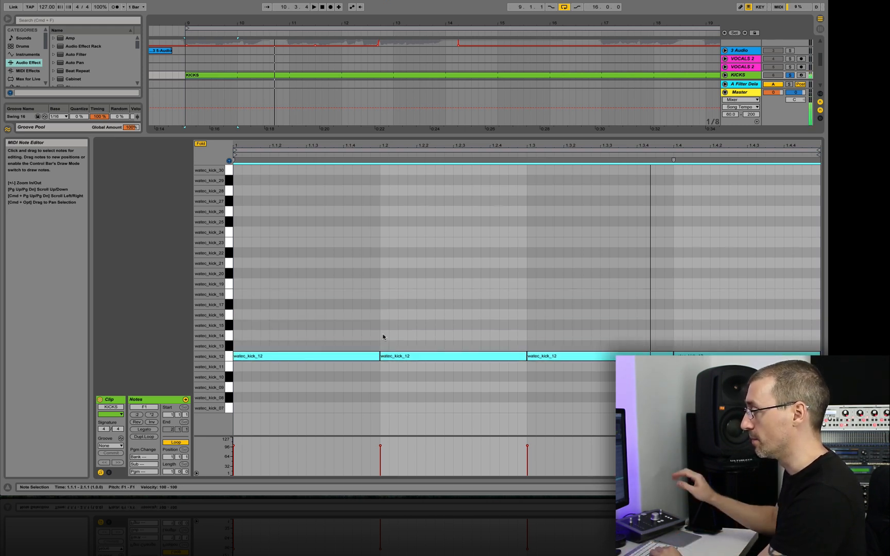
click(294, 359)
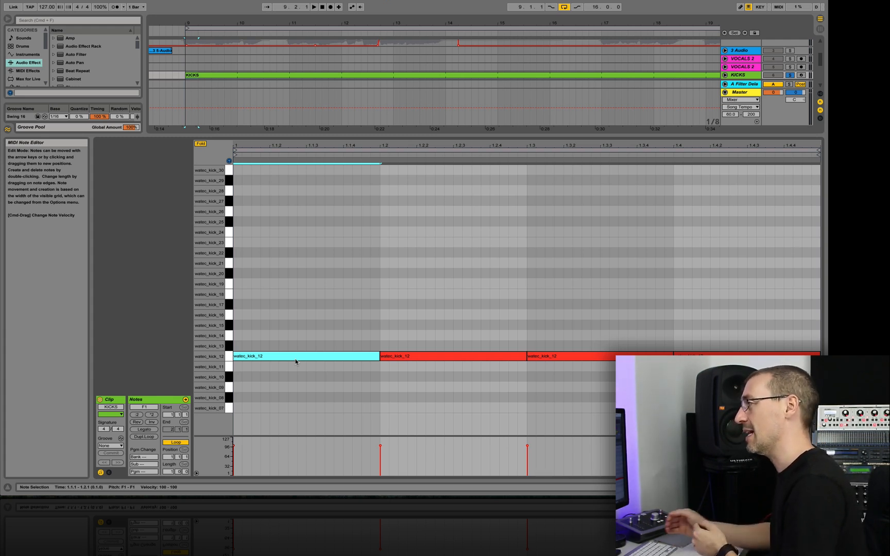
key(space)
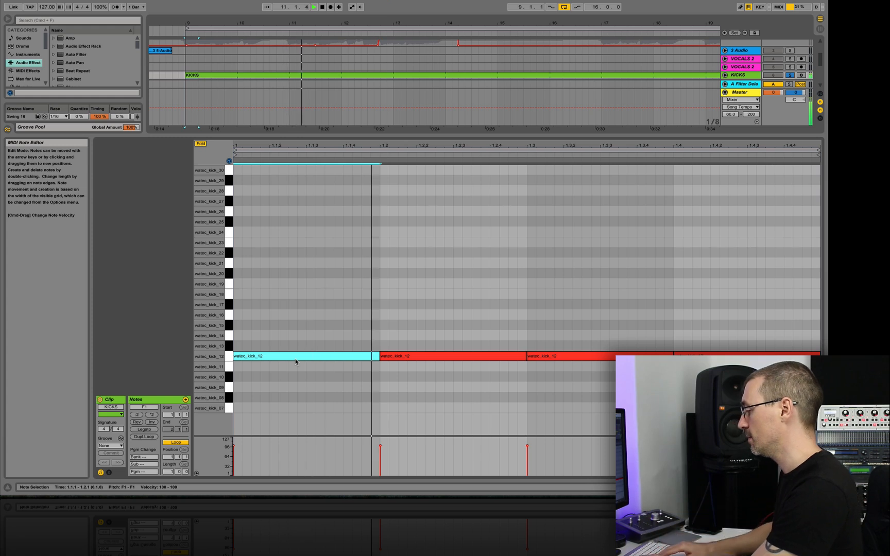
key(space)
- Return to the arrangement and device view, play the verse, and open the LFOTool plug-in window on the BASS 1 track
key(shift+Tab)
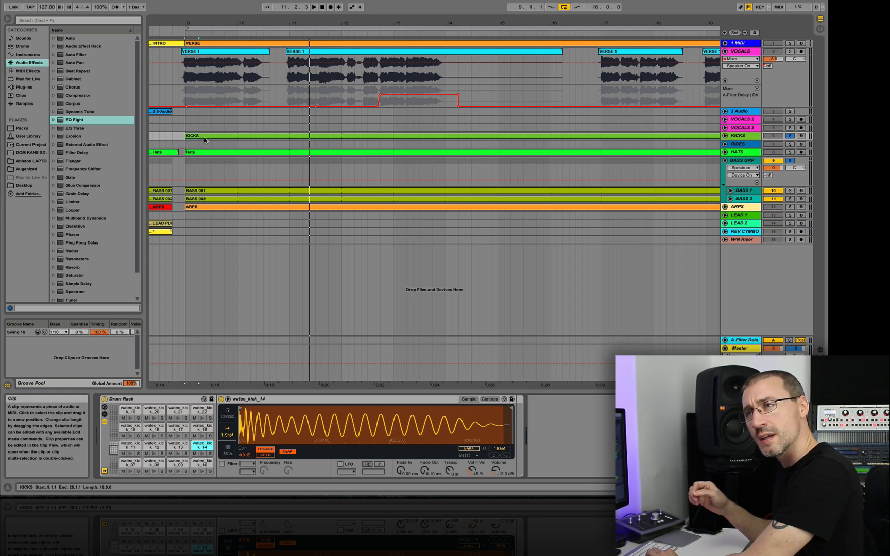
key(space)
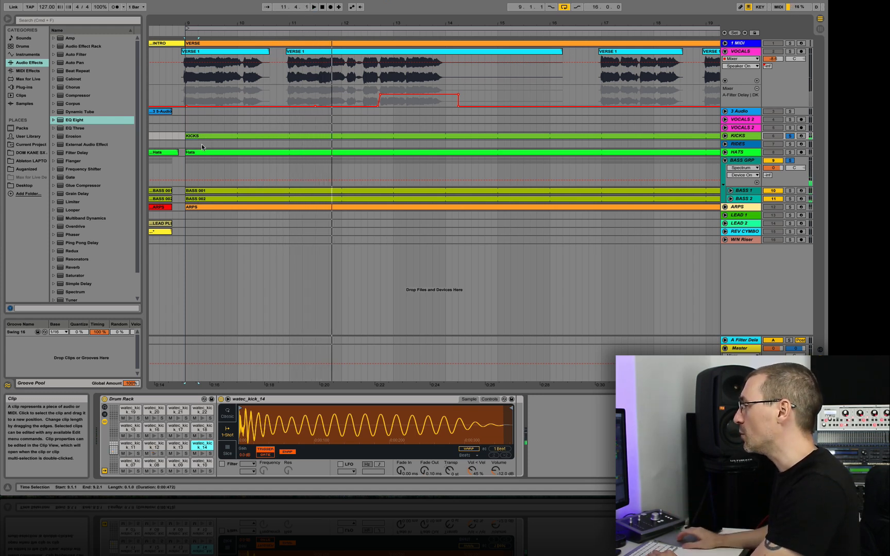
click(193, 191)
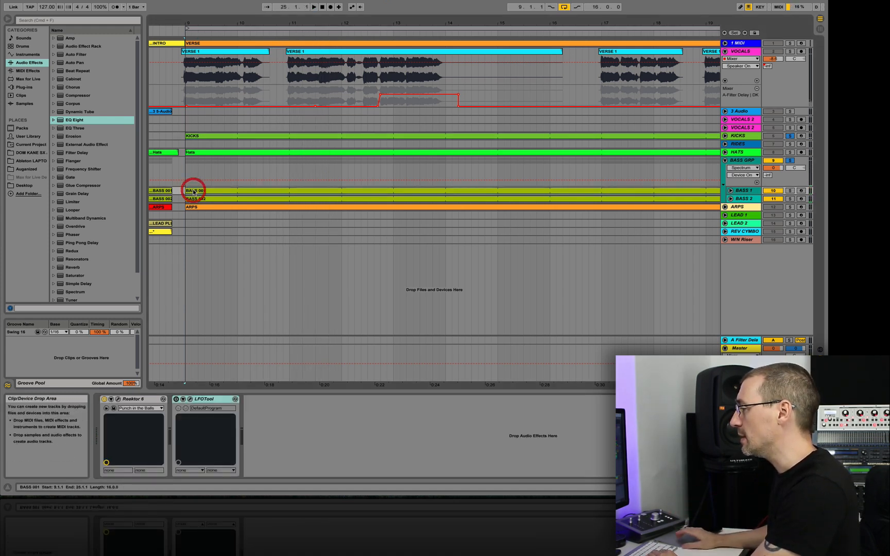
click(202, 399)
click(190, 399)
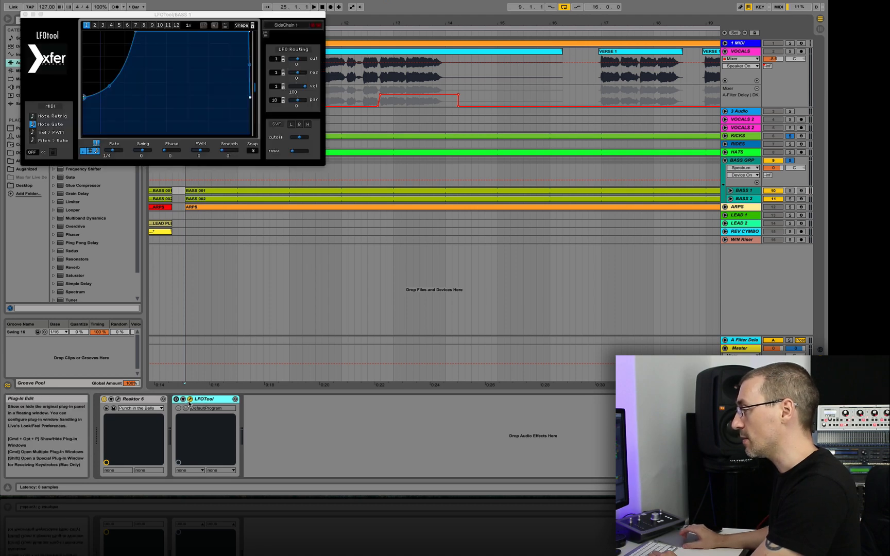
drag(147, 19, 298, 66)
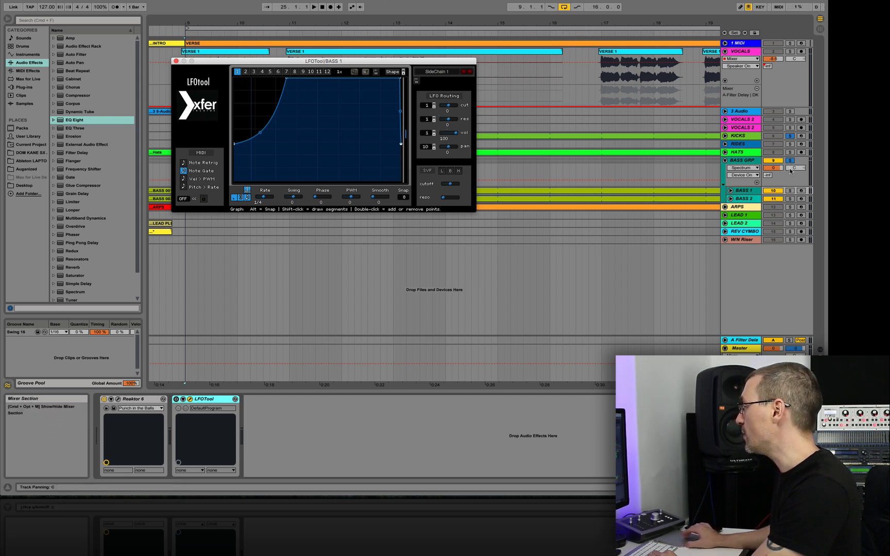
- Solo the BASS 1 track with LFOTool enabled and move the plug-in window below the bass clips
click(789, 191)
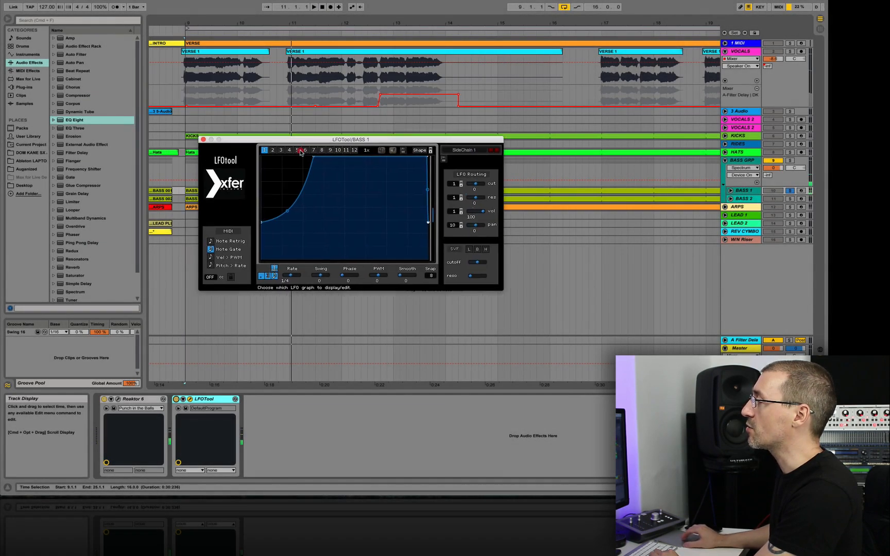
drag(314, 174, 245, 208)
click(217, 194)
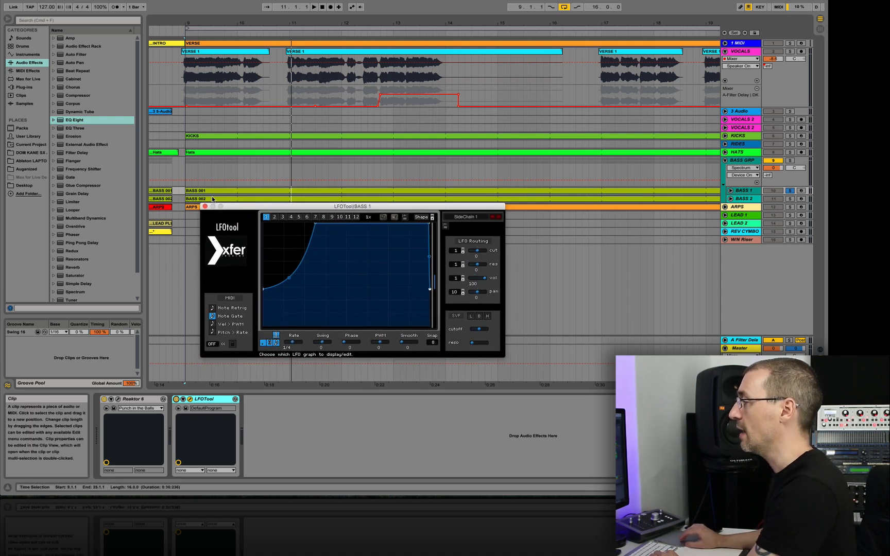
click(213, 199)
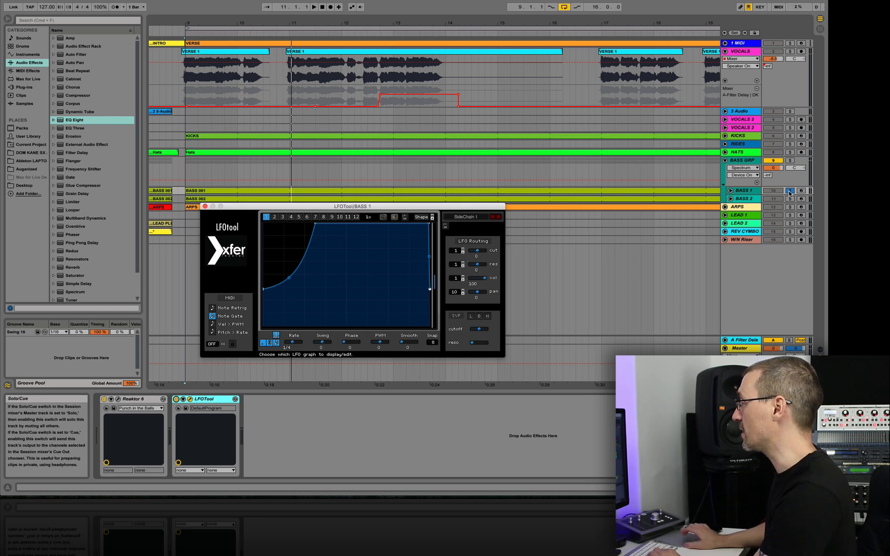
- Solo KICKS together with the bass group and compare playback with LFOTool bypassed and enabled on BASS 1
click(789, 136)
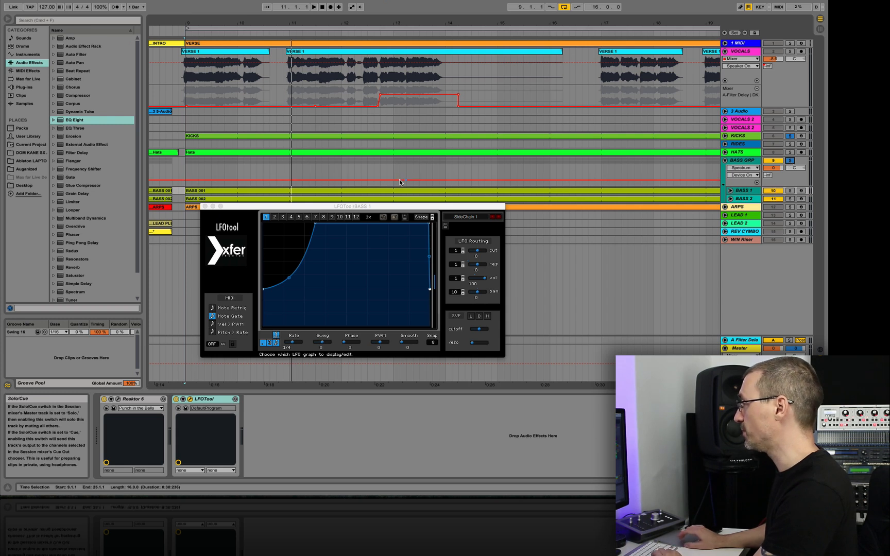
key(space)
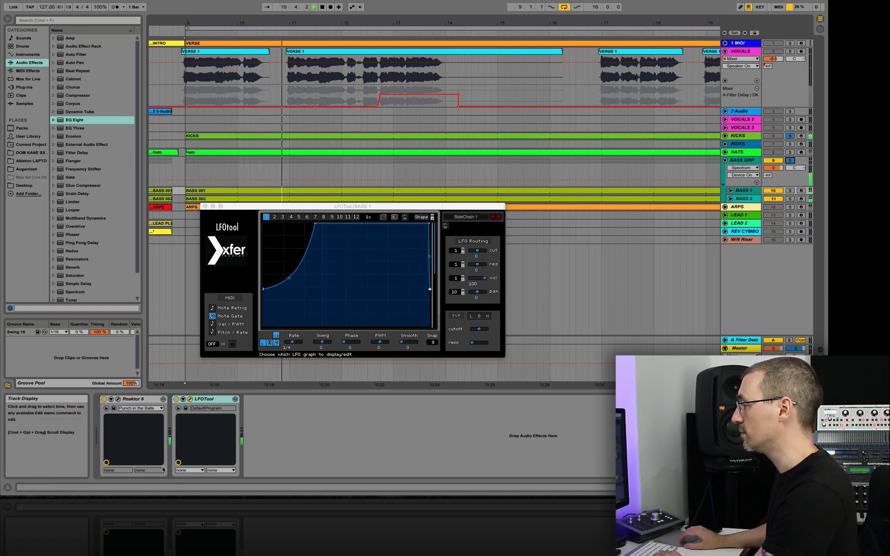
click(229, 204)
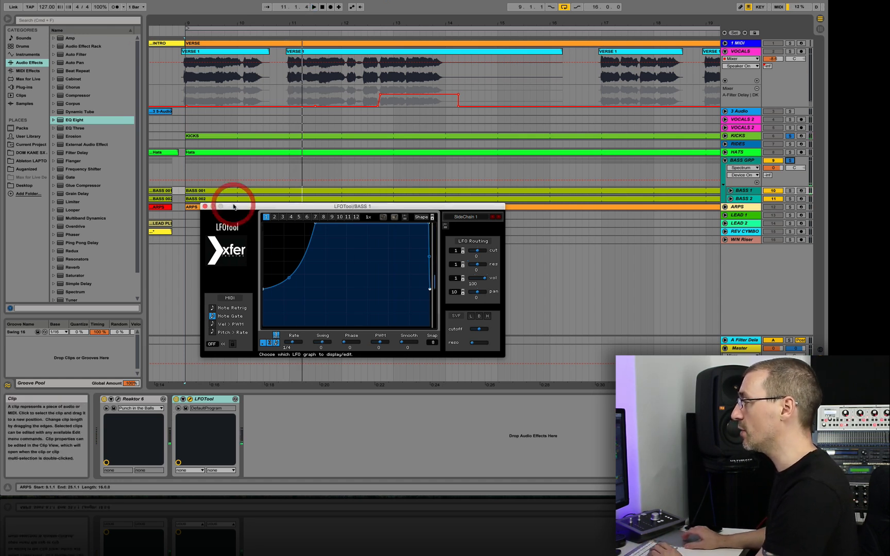
click(176, 400)
key(space)
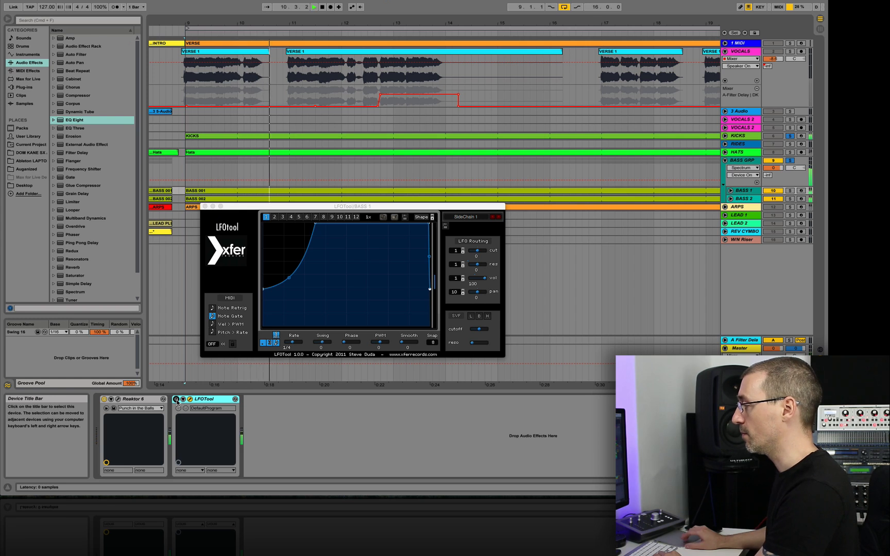
click(177, 399)
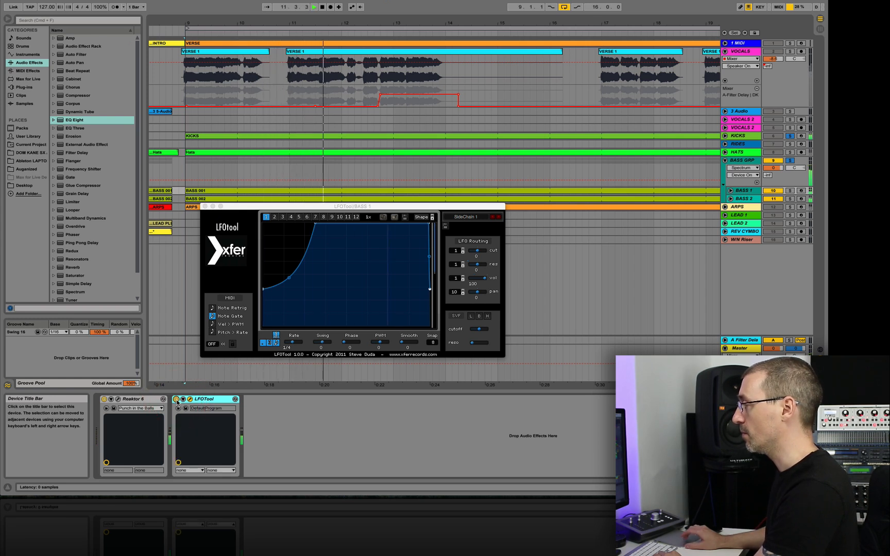